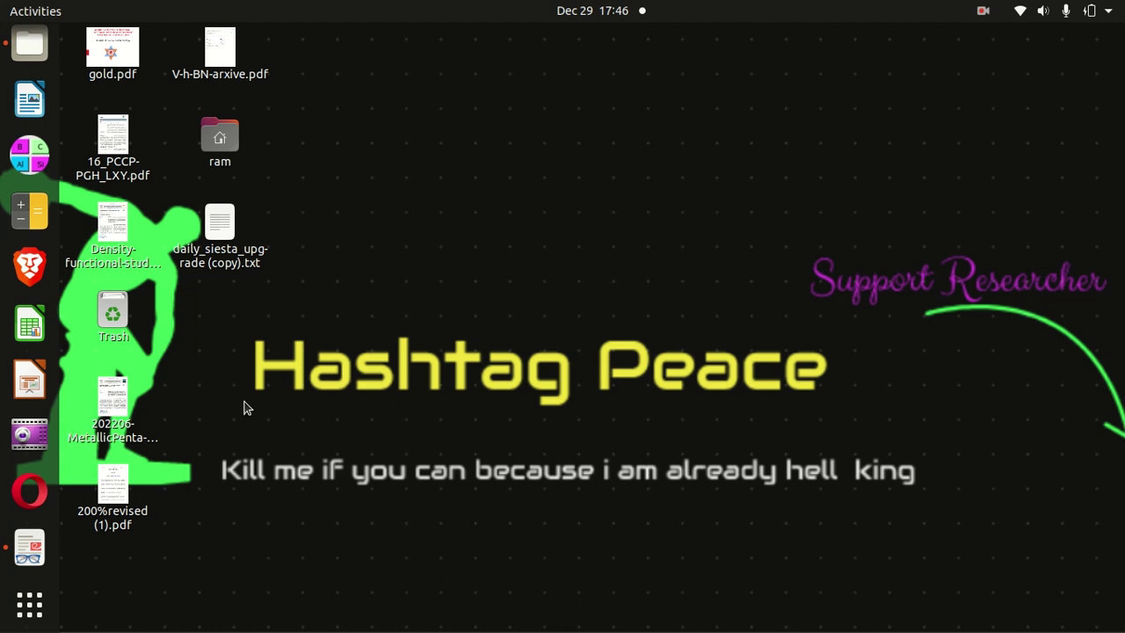
Check the reference paper's band structure page, then open relx4/band.dat in XMgrace
click(29, 547)
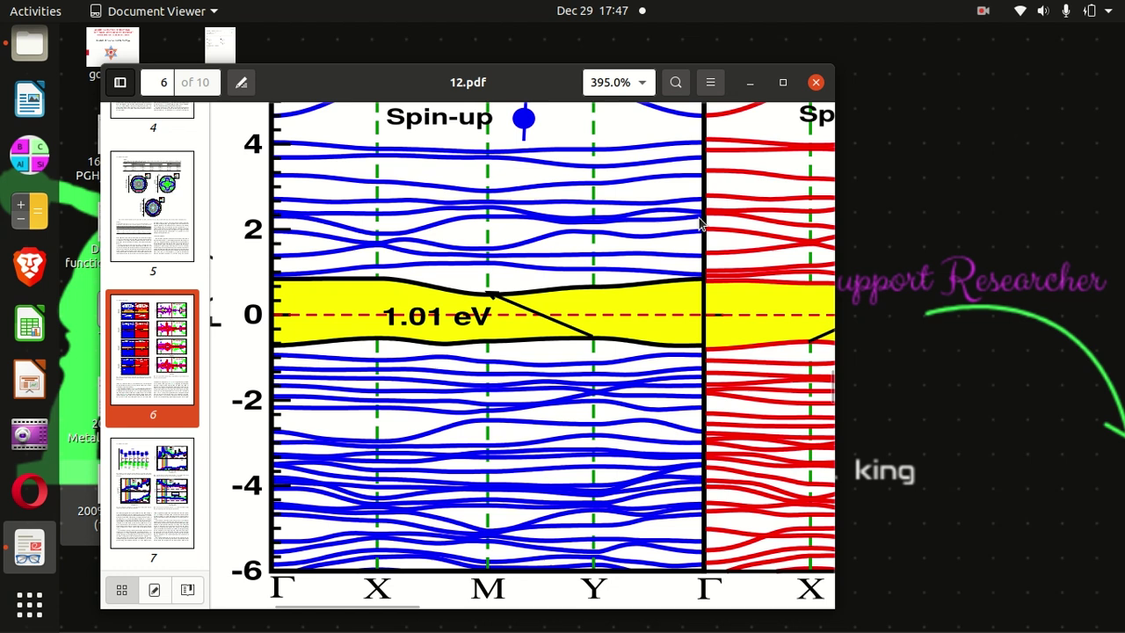
click(750, 81)
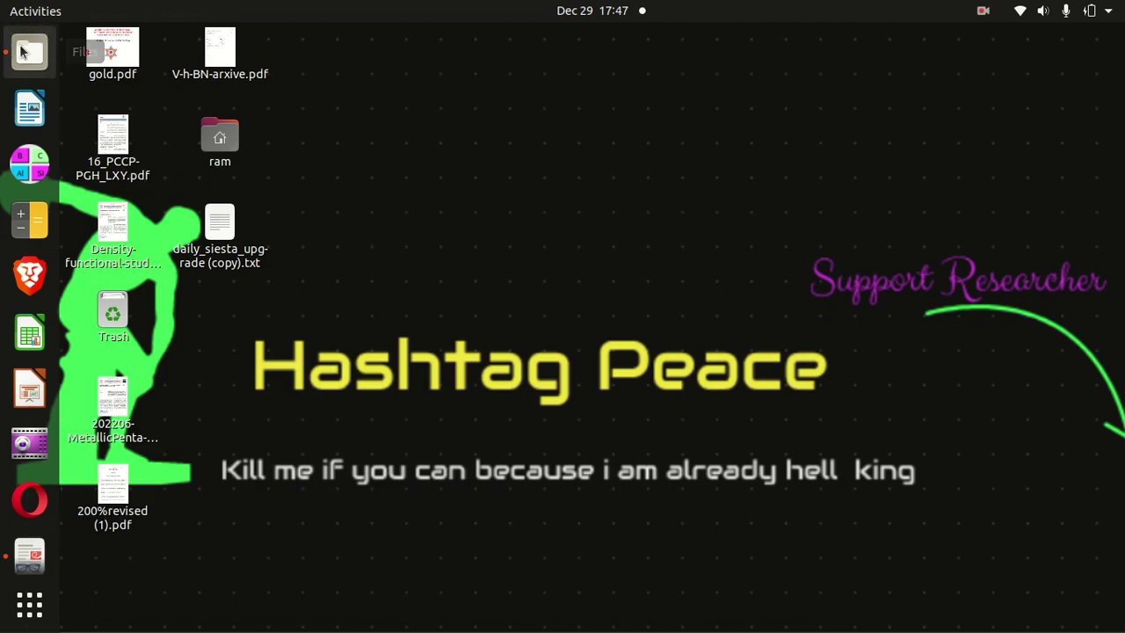
click(5, 53)
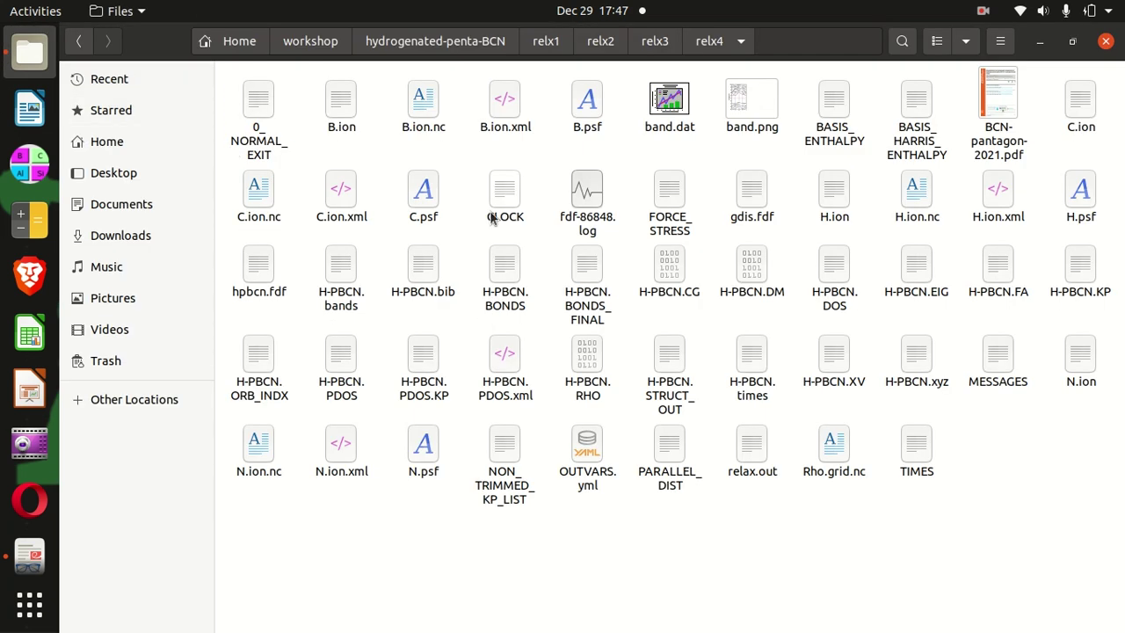
click(675, 130)
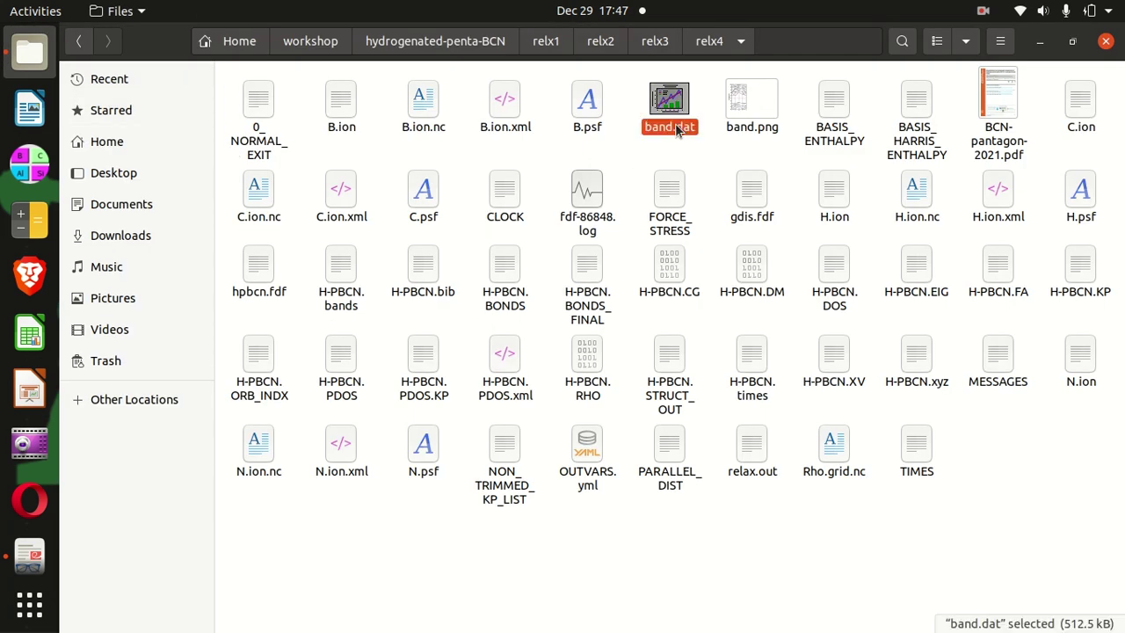
double_click(676, 130)
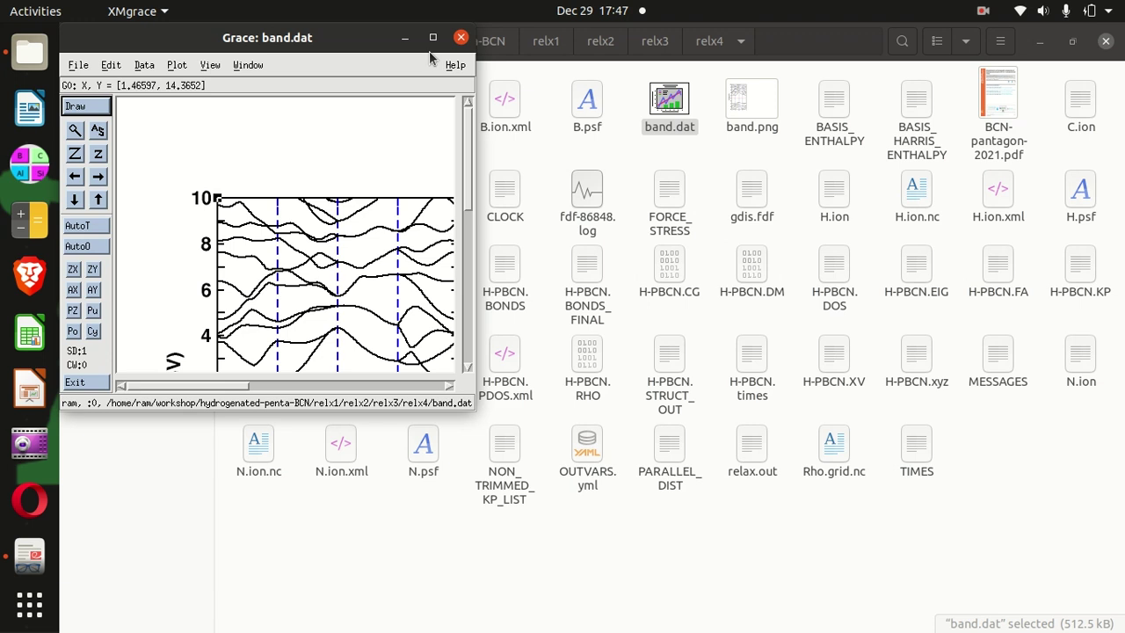
Maximize Grace, shift the plot to reveal the Γ-X-M-Y-Γ labels, and open a band curve's Set Appearance
click(433, 37)
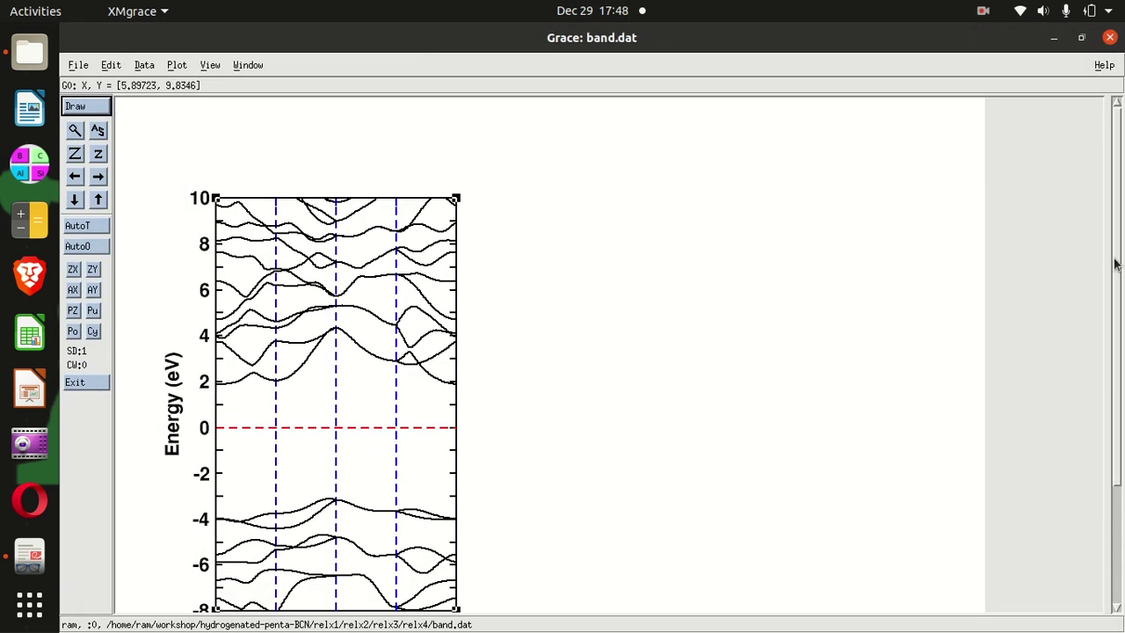
drag(1114, 264, 1113, 319)
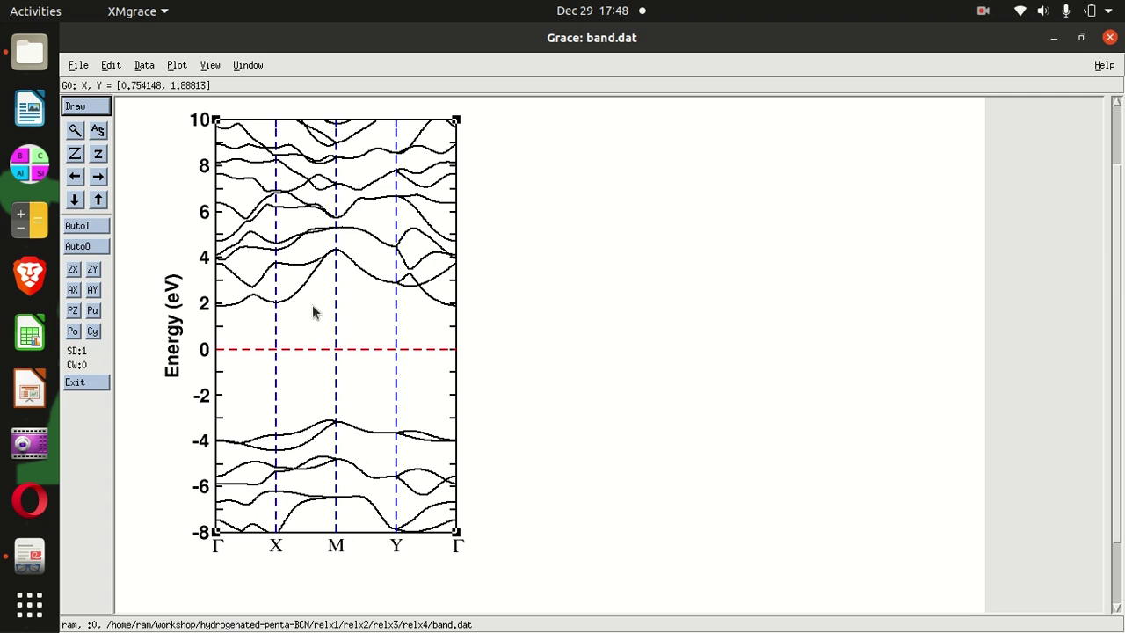
double_click(239, 305)
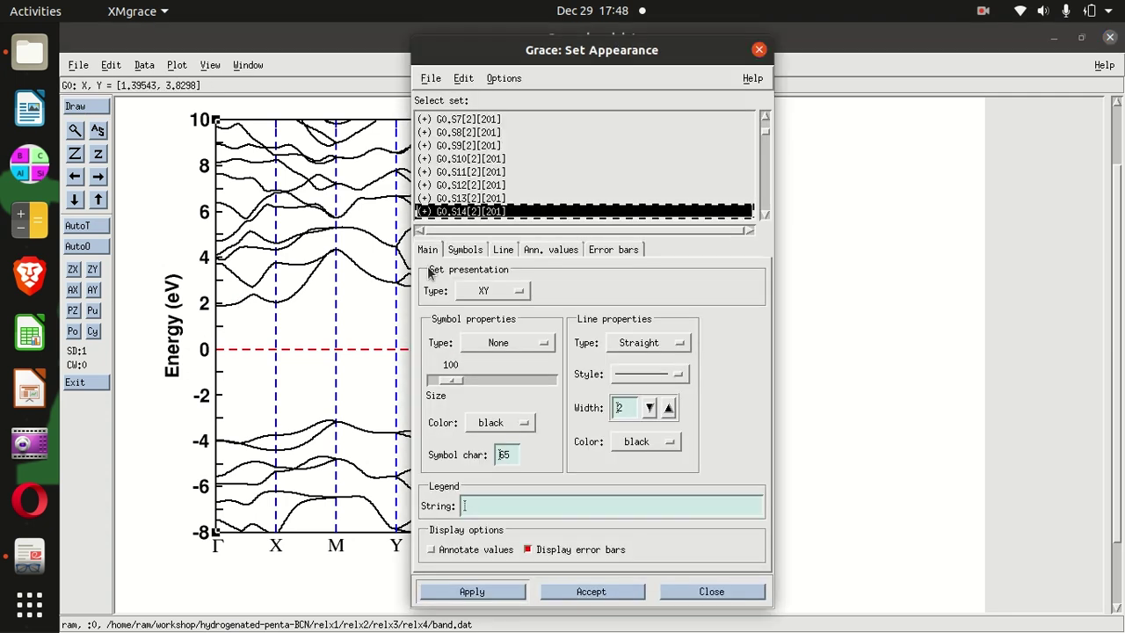
Select sets G0.S13 and G0.S14 and give them BAR type, yellow symbols and line width 4
double_click(258, 437)
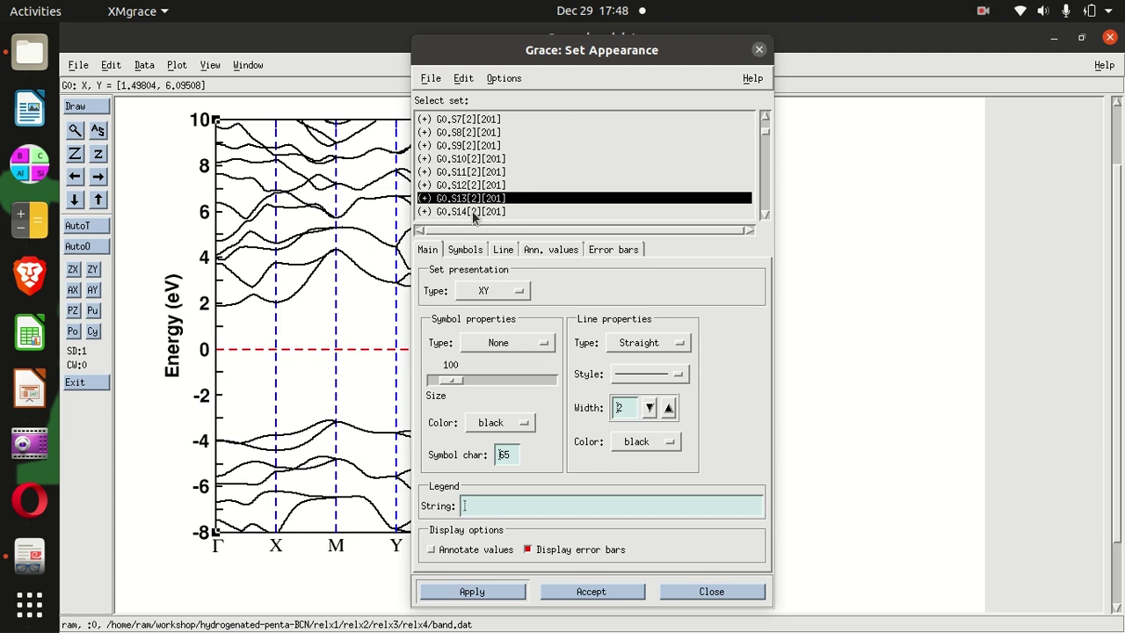
shift+click(473, 212)
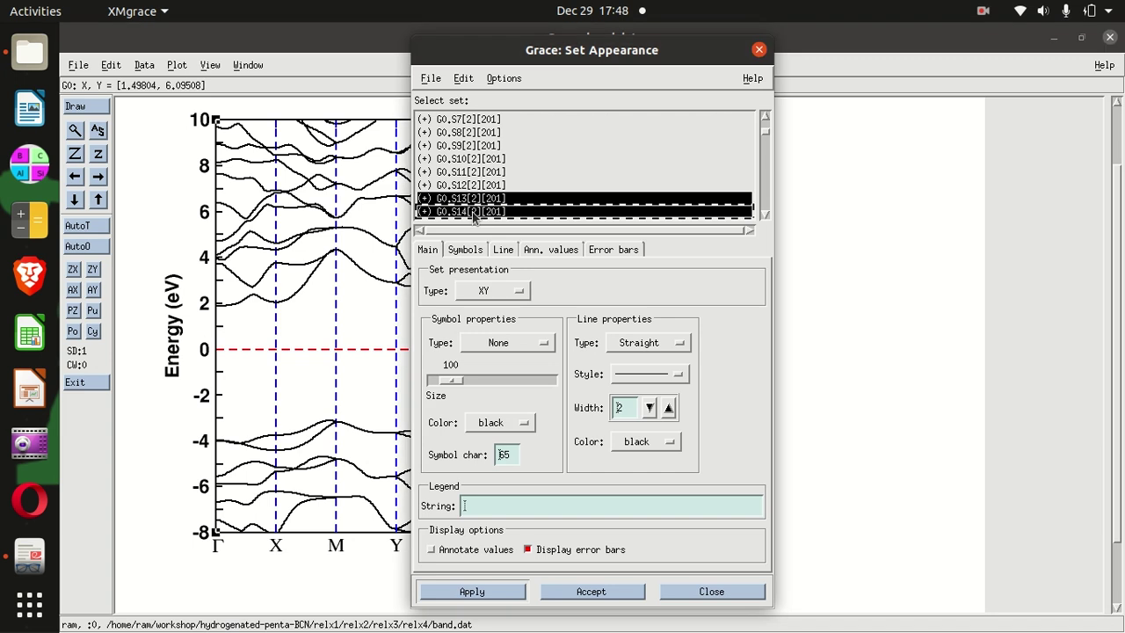
click(505, 298)
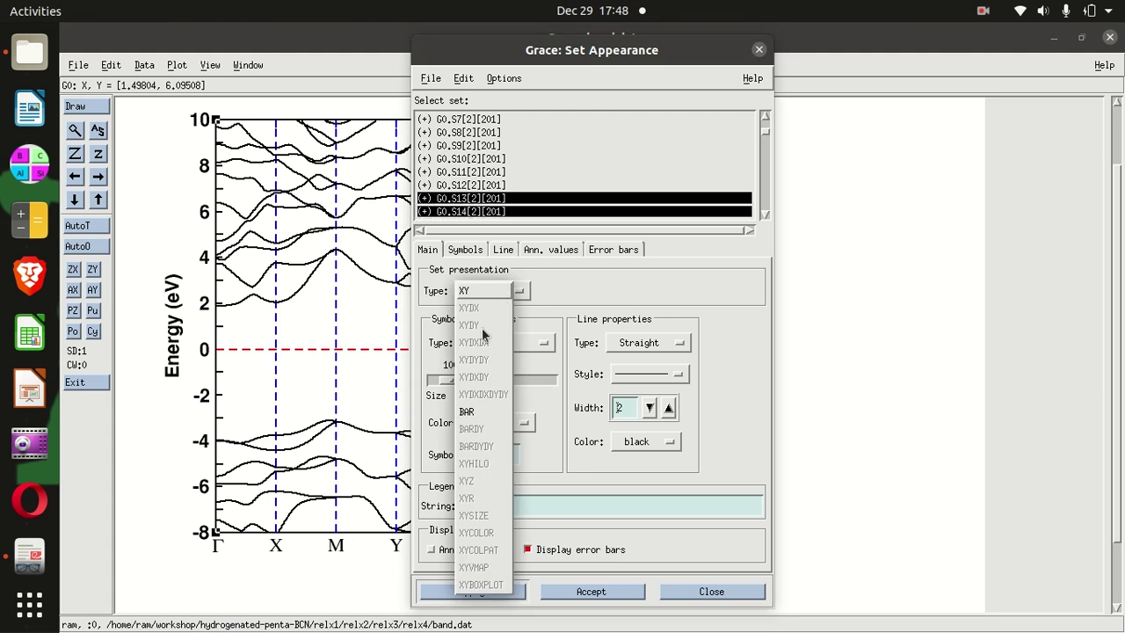
click(467, 412)
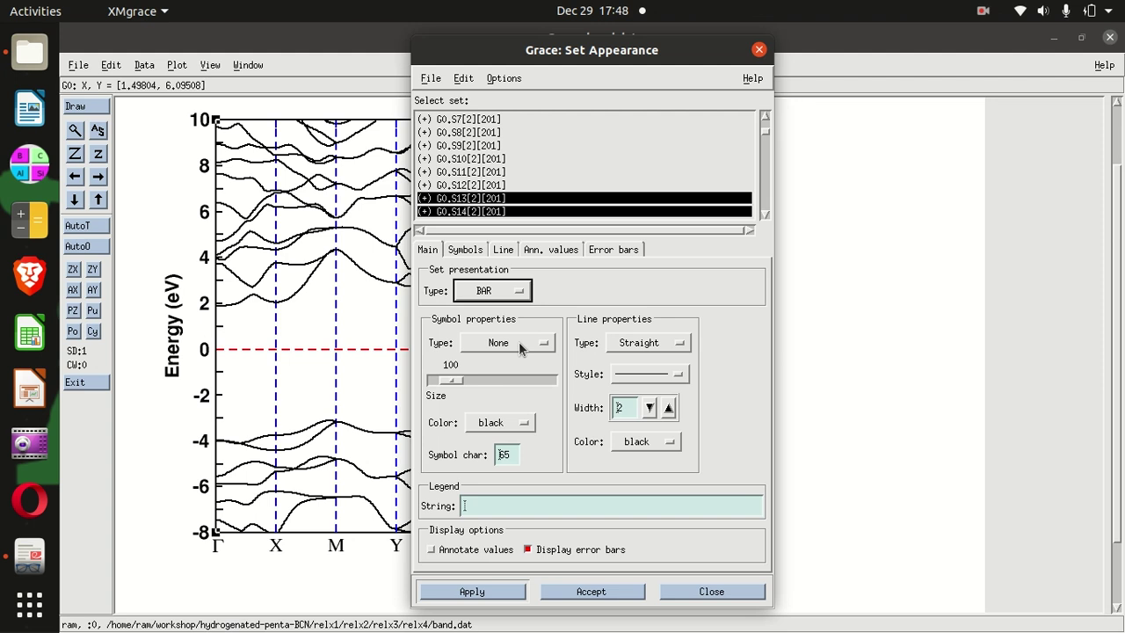
click(523, 424)
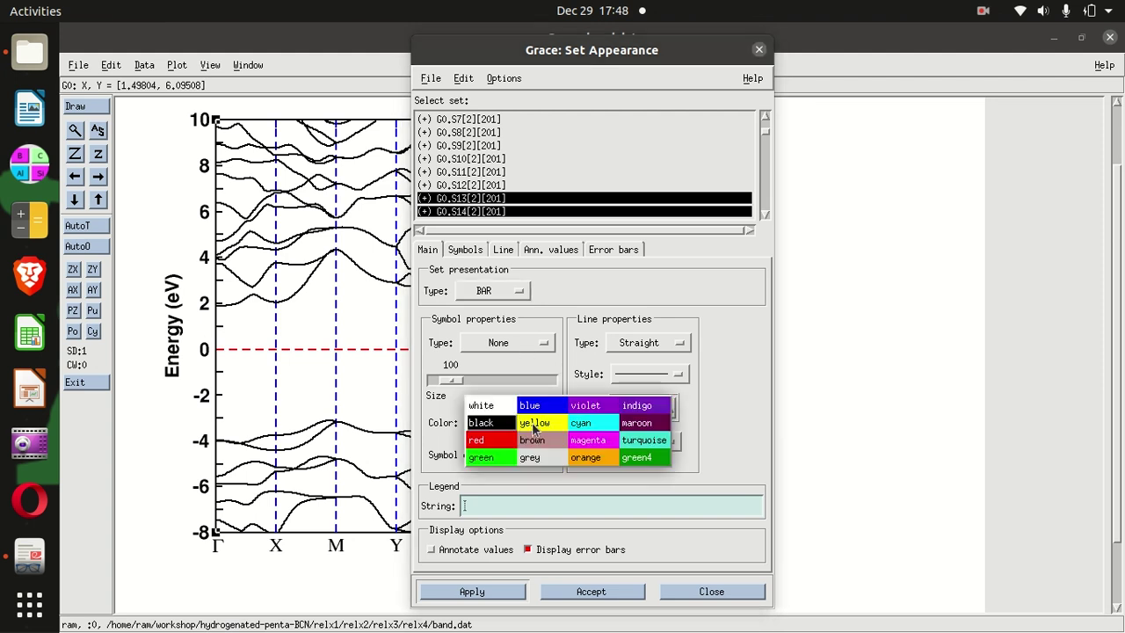
click(536, 424)
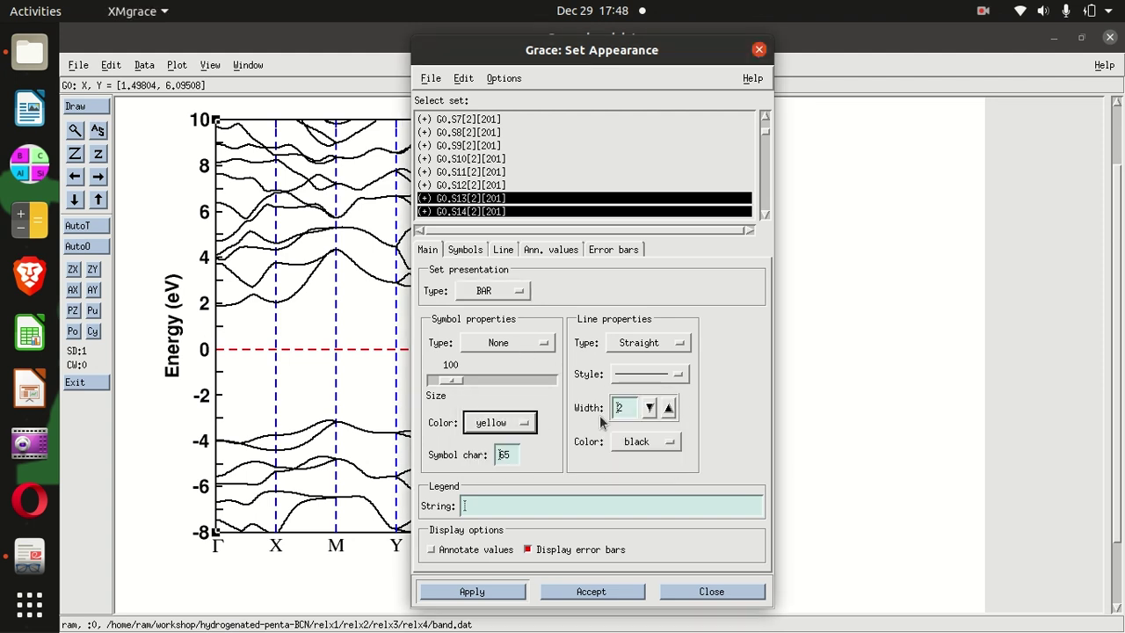
click(668, 408)
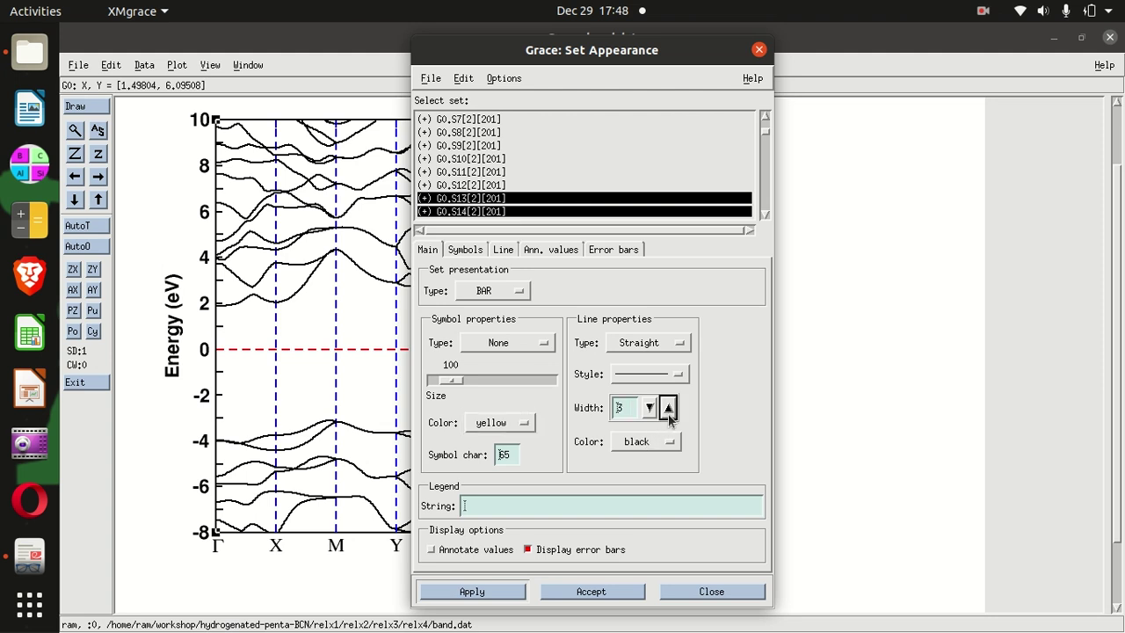
click(668, 407)
click(668, 408)
Give sets G0.S13–S14 a solid symbol fill, apply it, and move the dialog off the plot
click(465, 253)
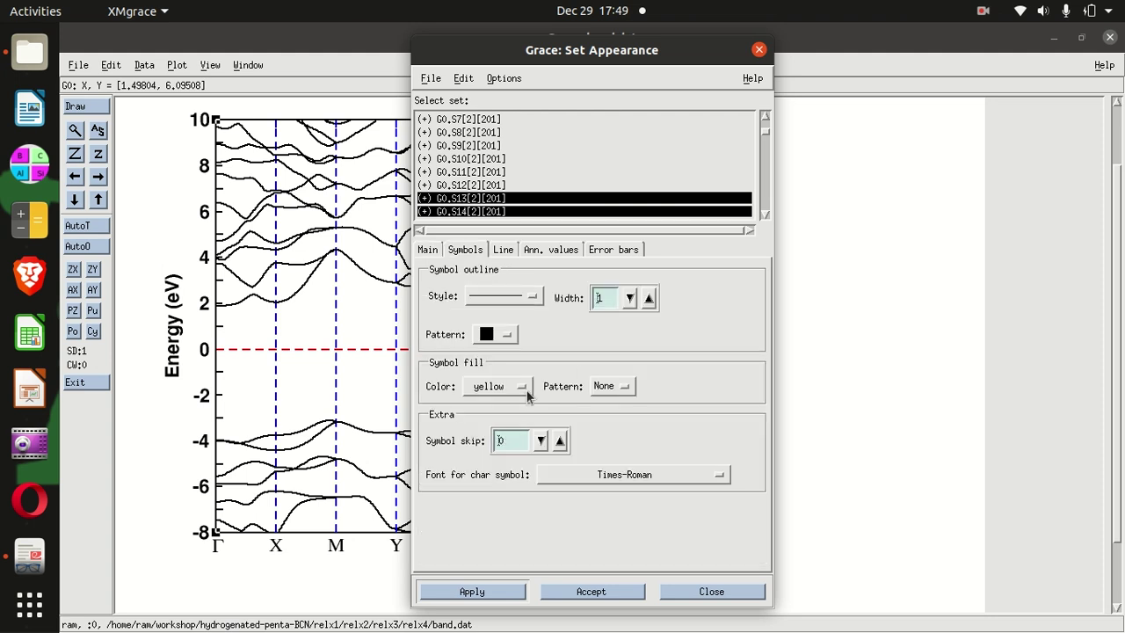
click(608, 388)
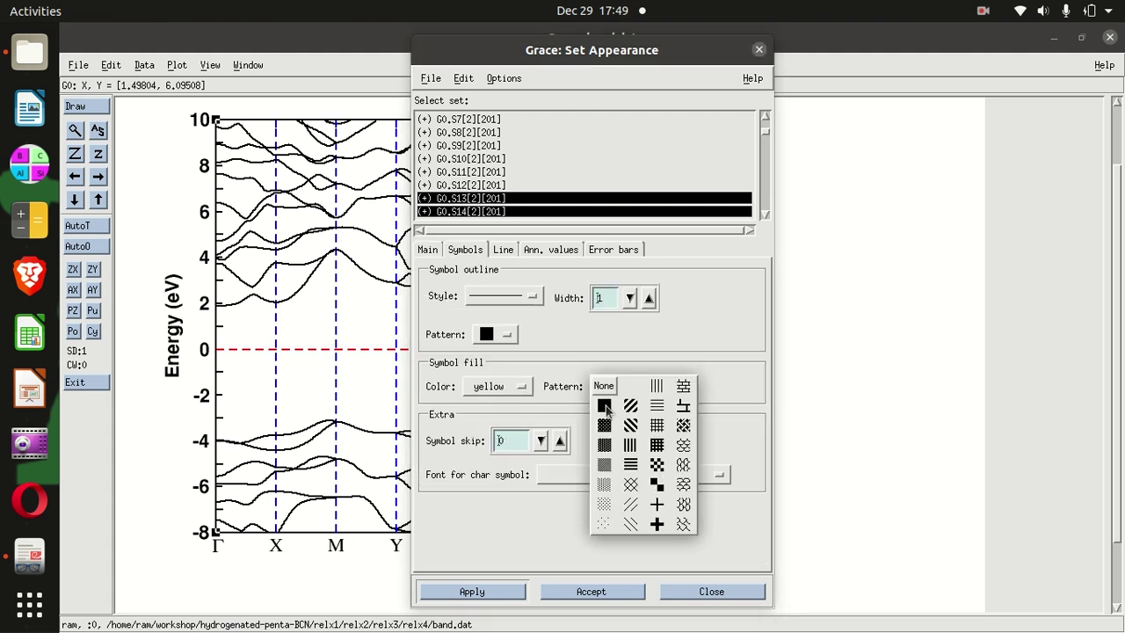
click(605, 405)
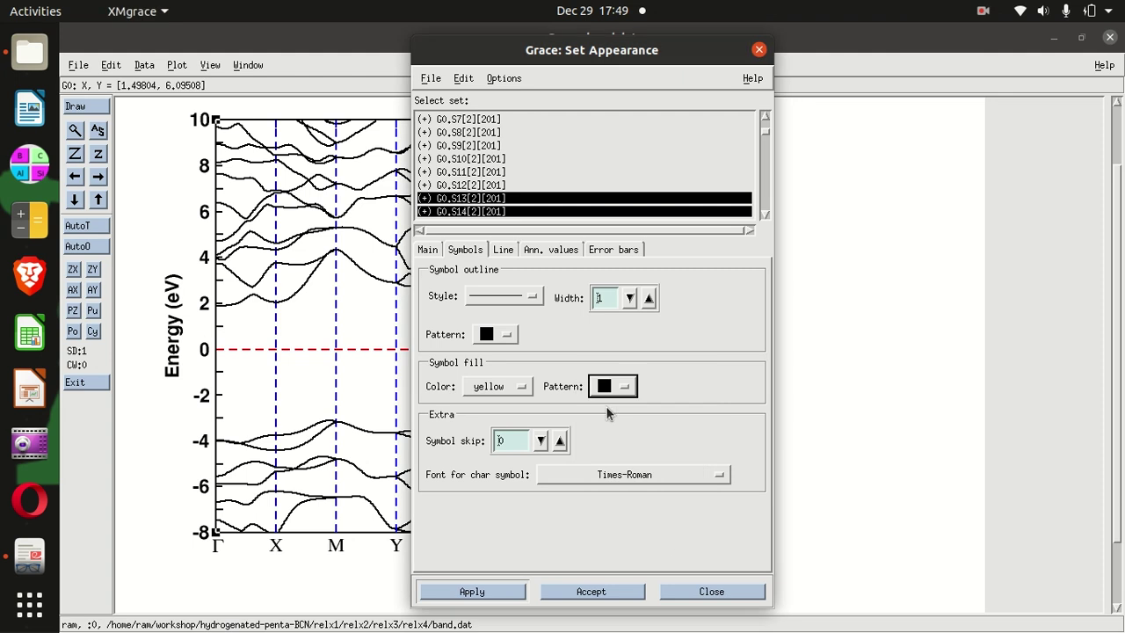
click(498, 594)
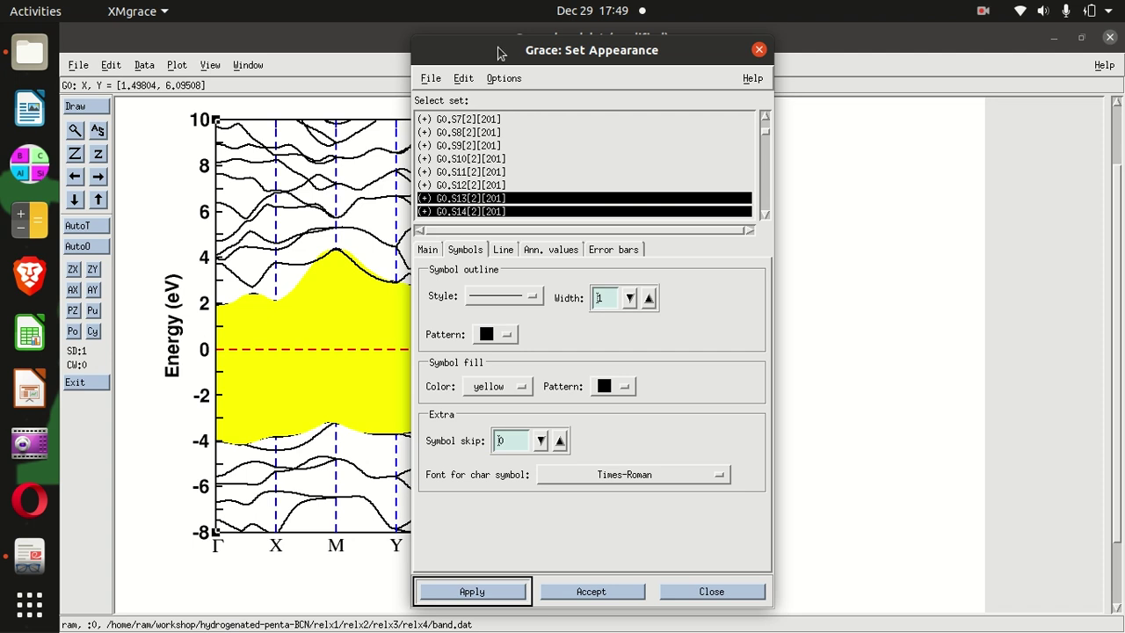
drag(495, 60, 650, 66)
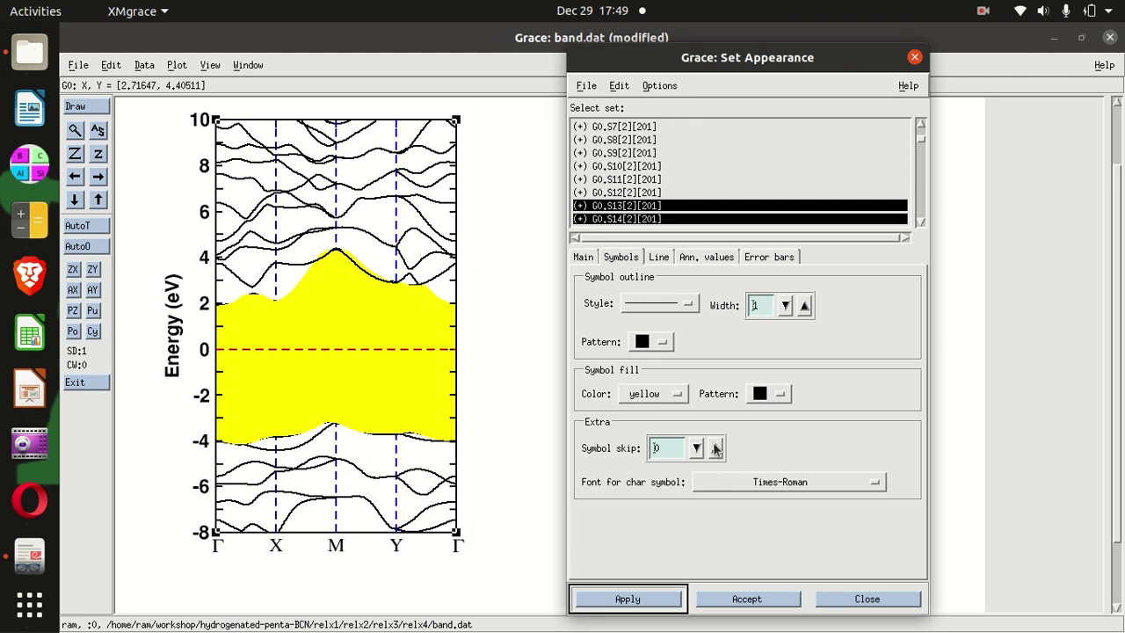
Shrink the bar symbol size from 100 to 8, apply it, and close the settings
click(593, 261)
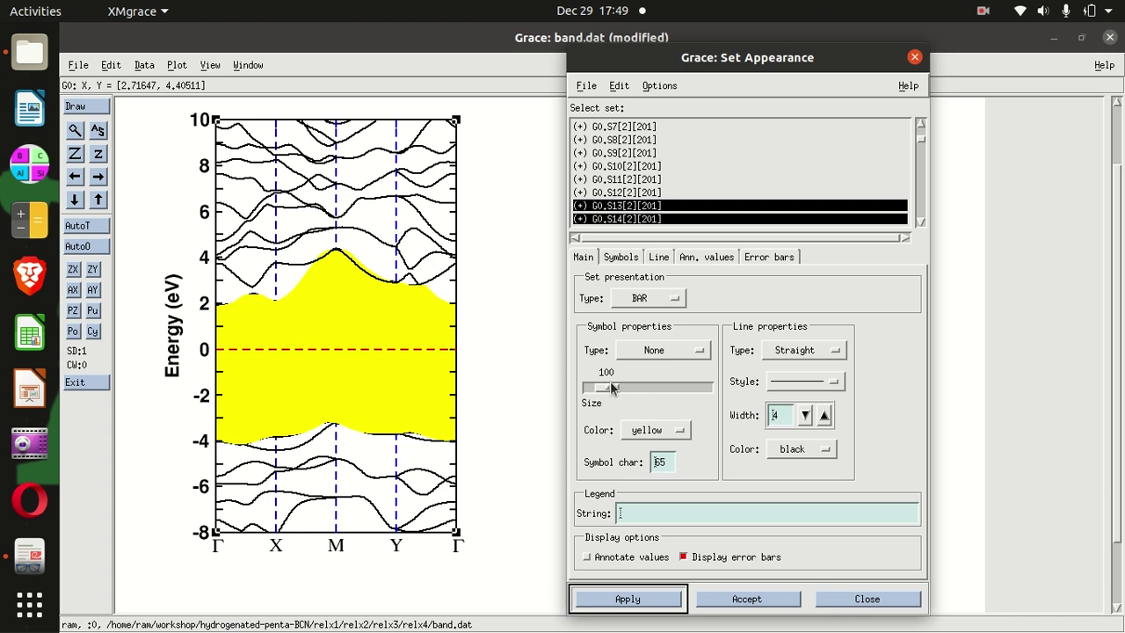
drag(609, 388, 603, 391)
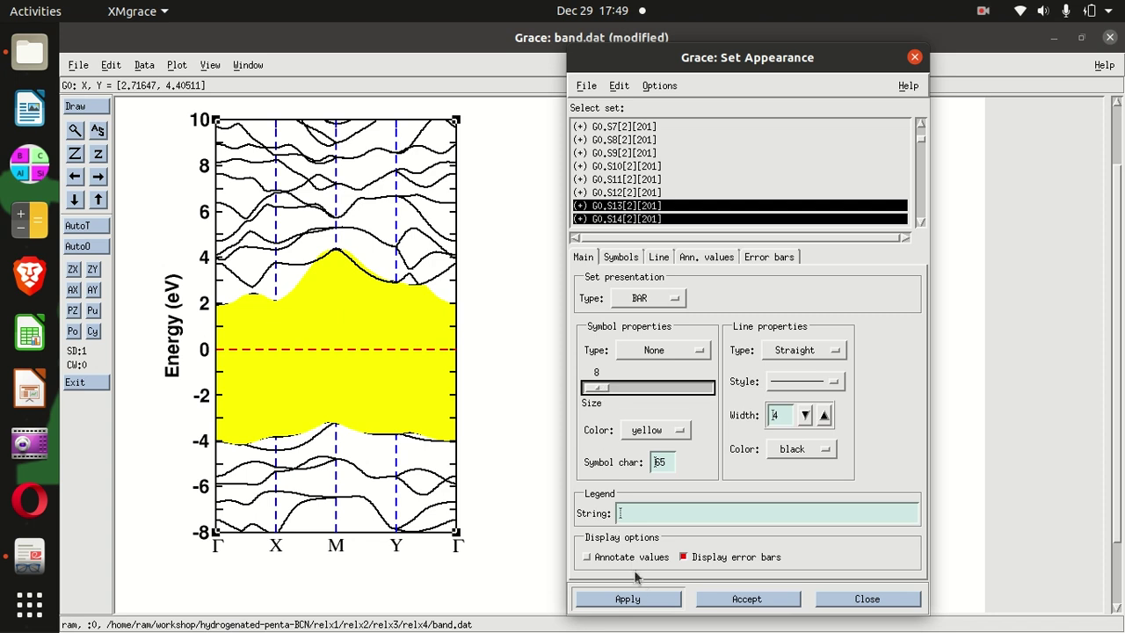
click(639, 602)
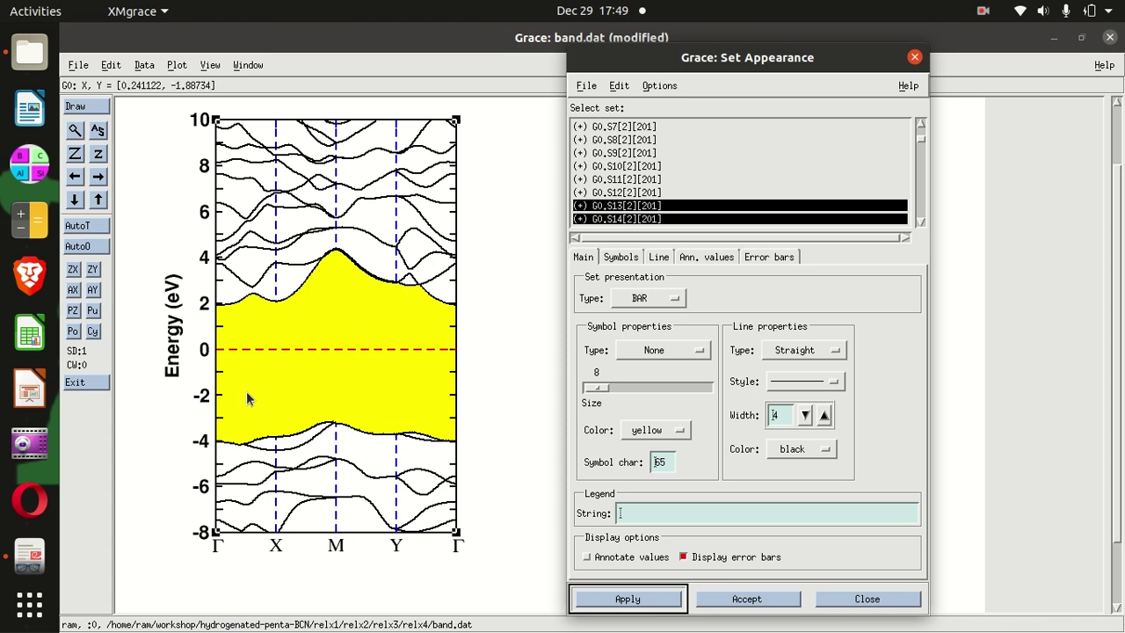
click(854, 602)
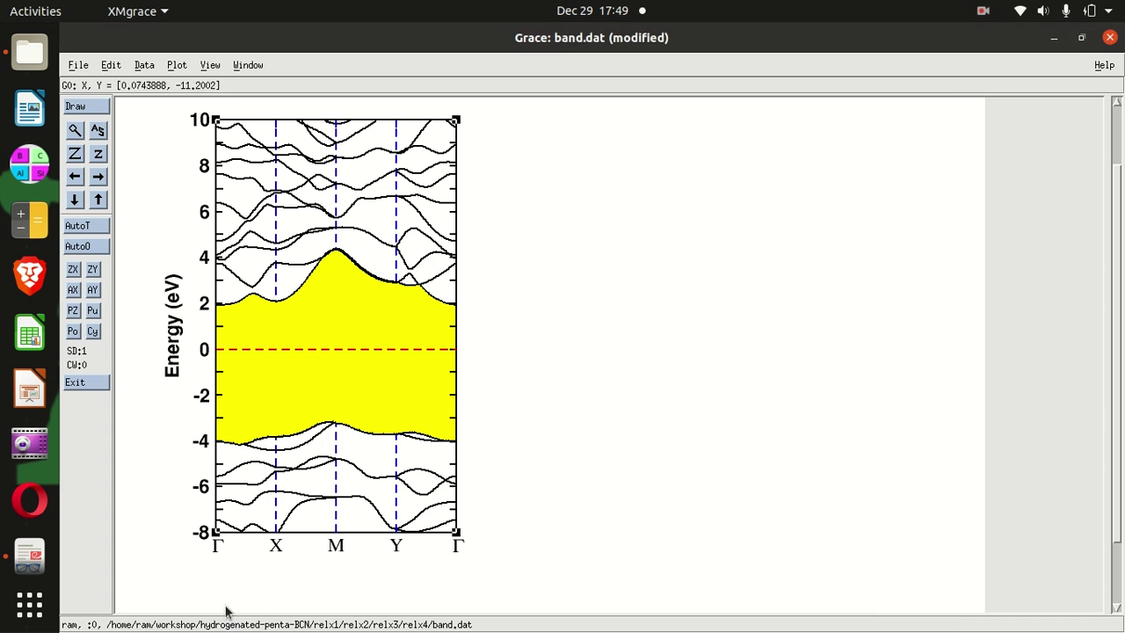
click(30, 498)
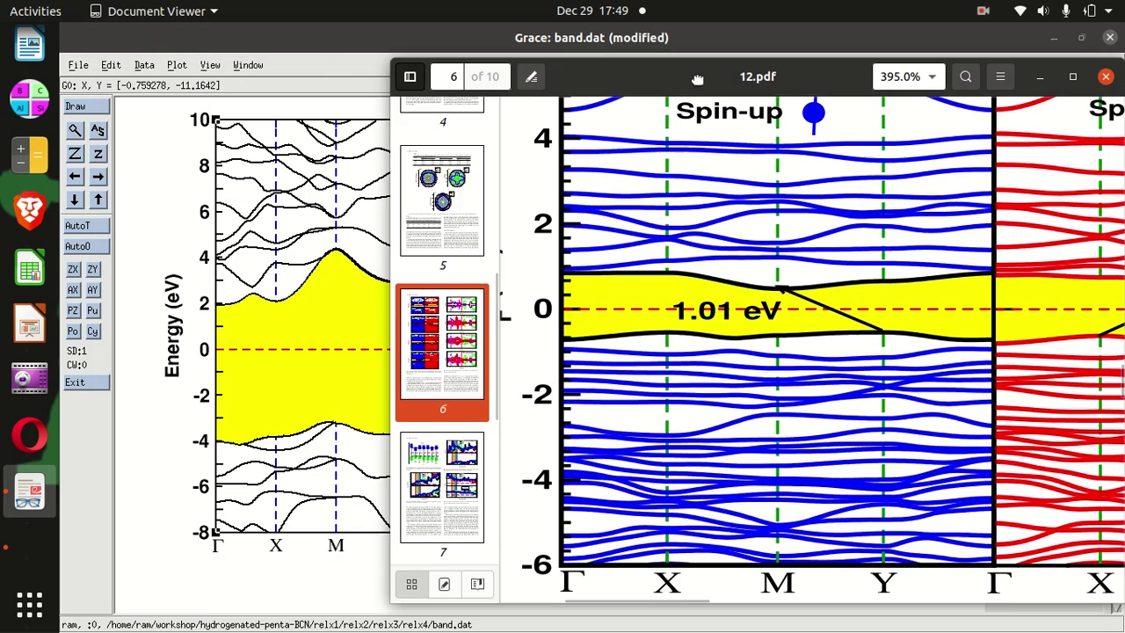
drag(398, 88, 850, 99)
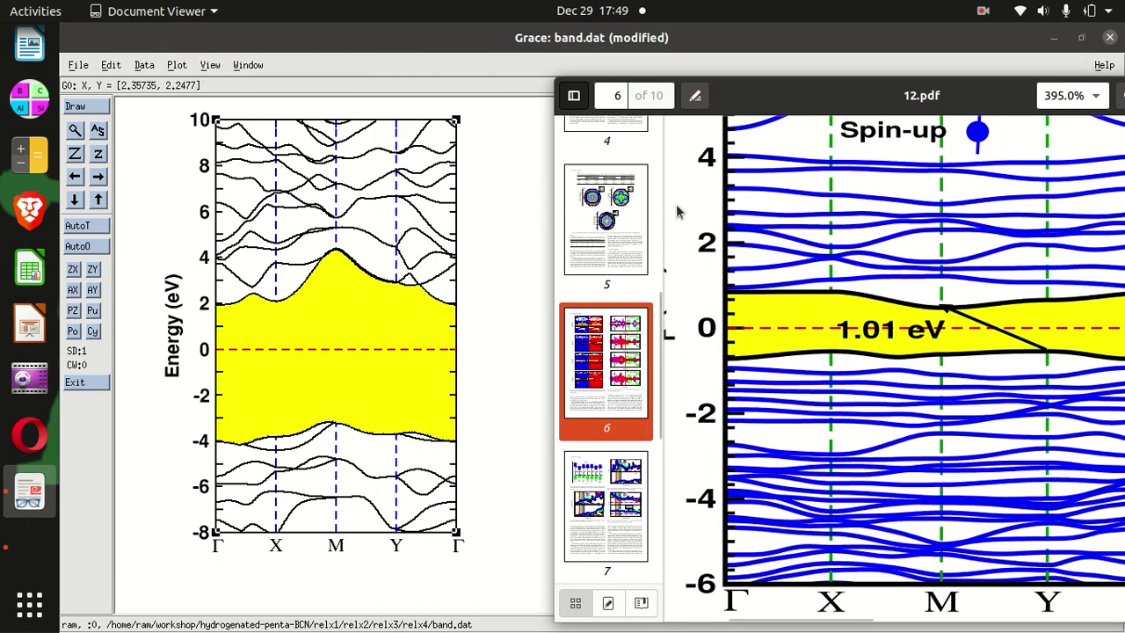
drag(974, 99, 731, 109)
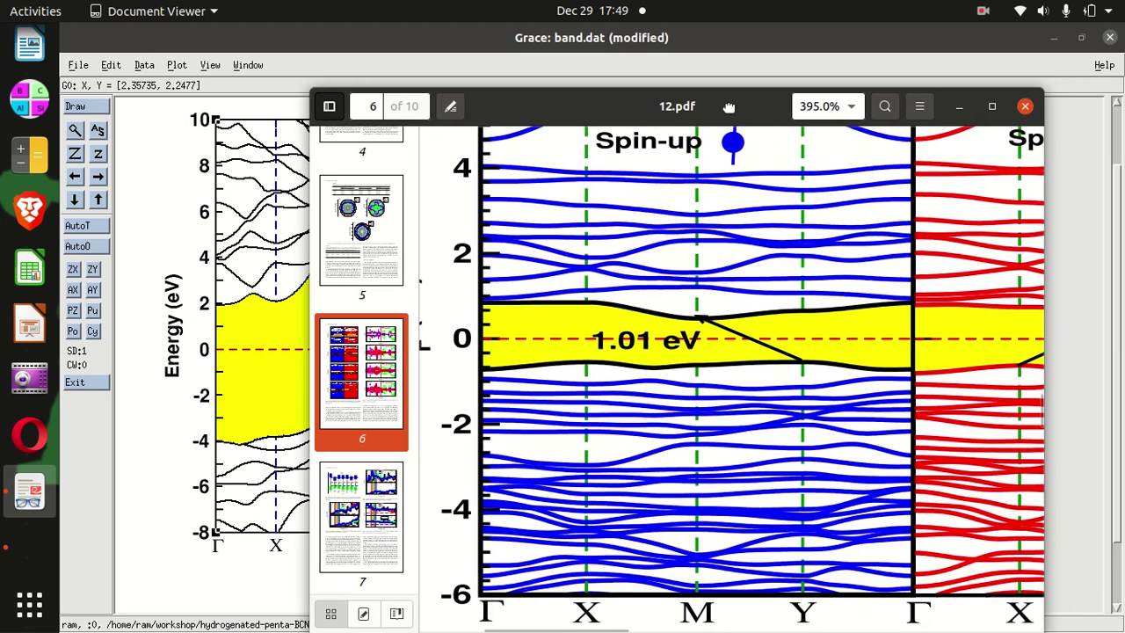
click(961, 106)
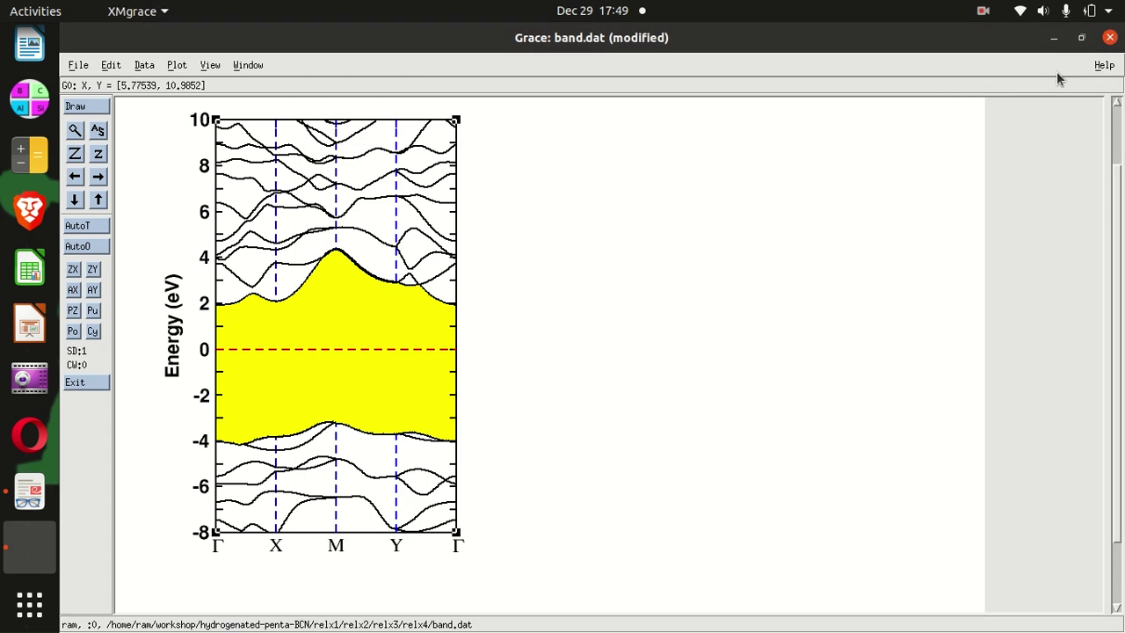
Minimize the XMgrace window to bring back the relx4 folder in Files
click(1055, 40)
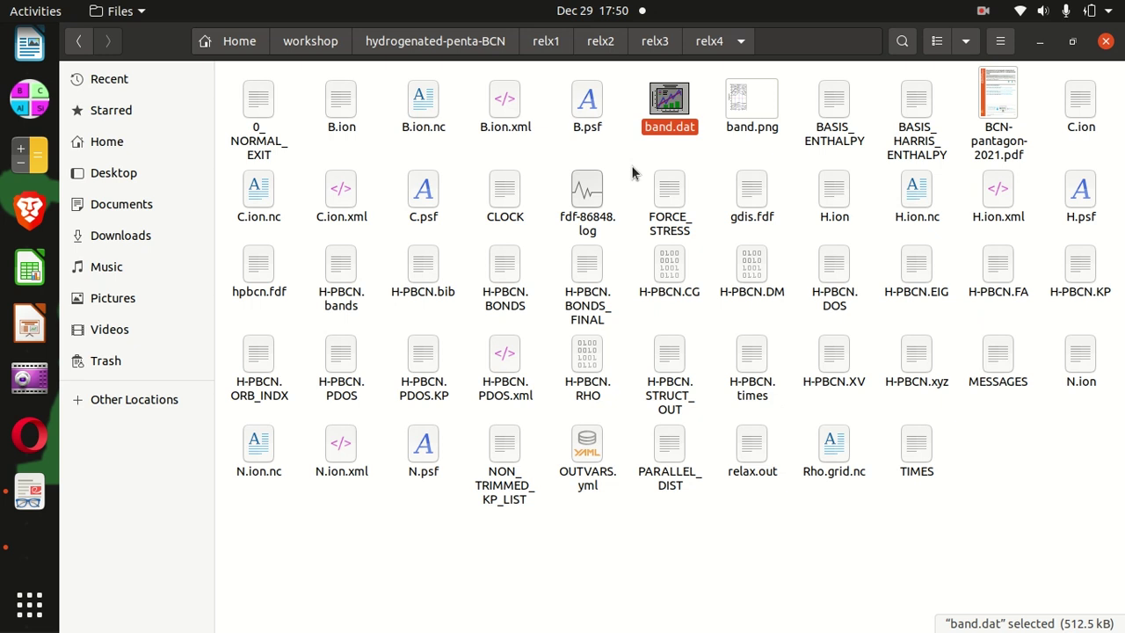
click(983, 12)
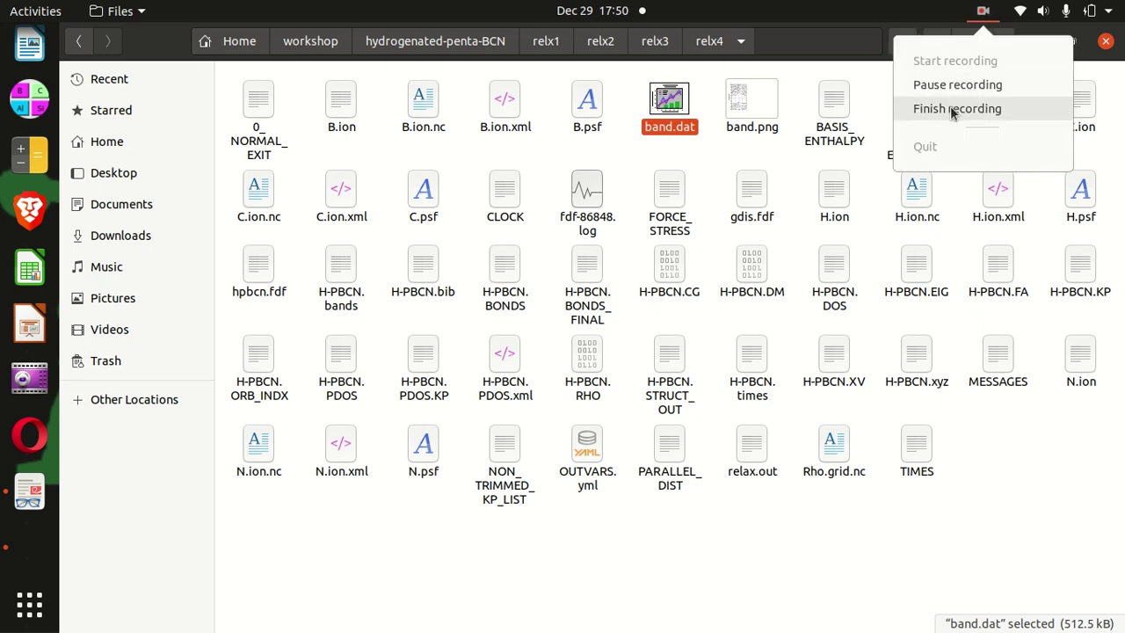